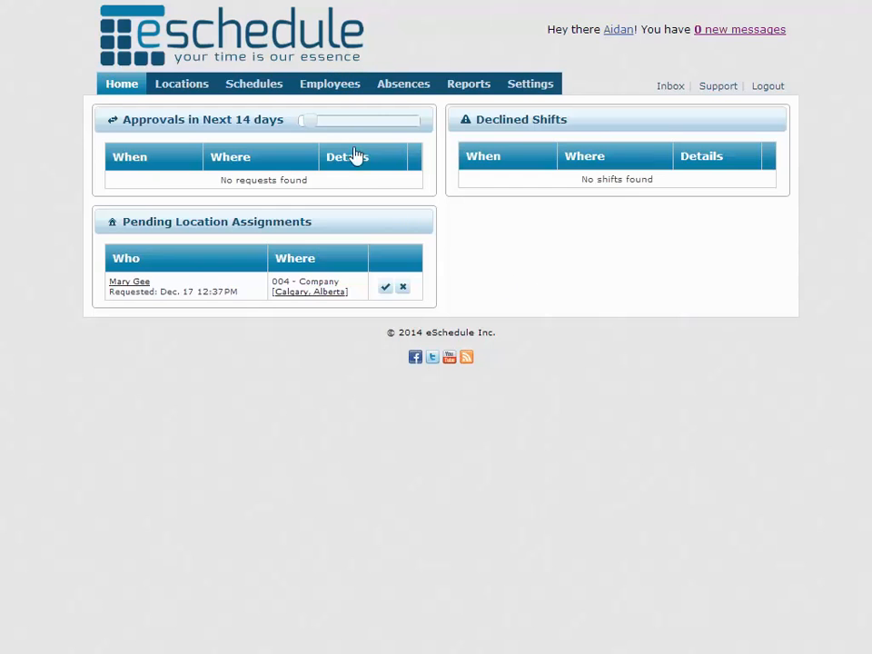
Filter the Employees list to location 001 - Company and start a new employee.
click(346, 86)
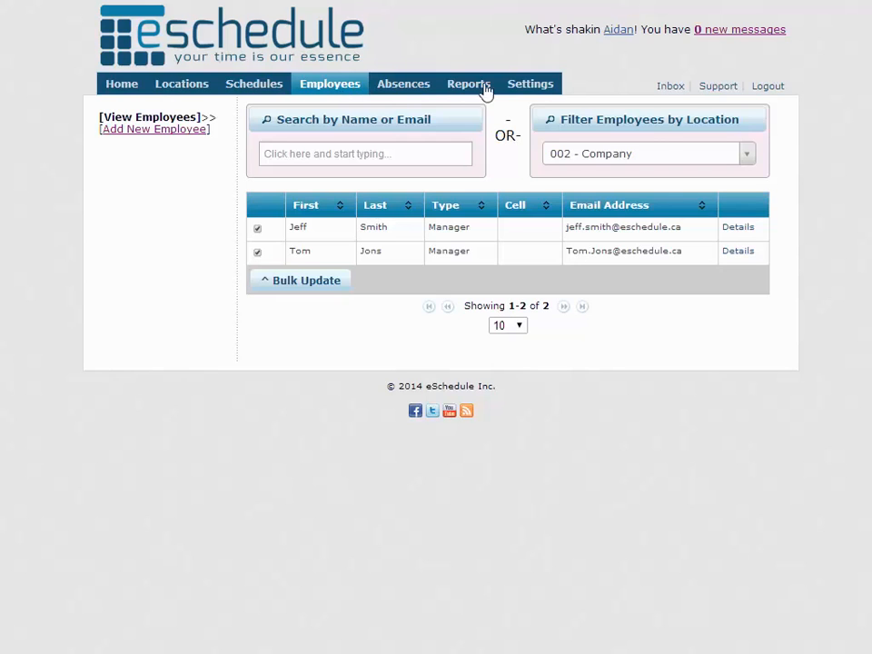
click(673, 160)
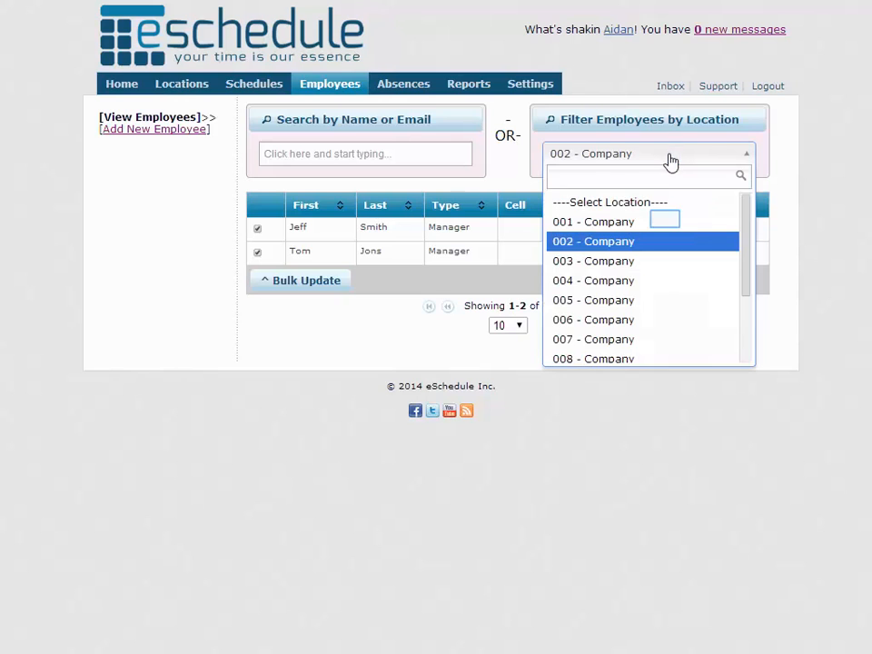
click(667, 222)
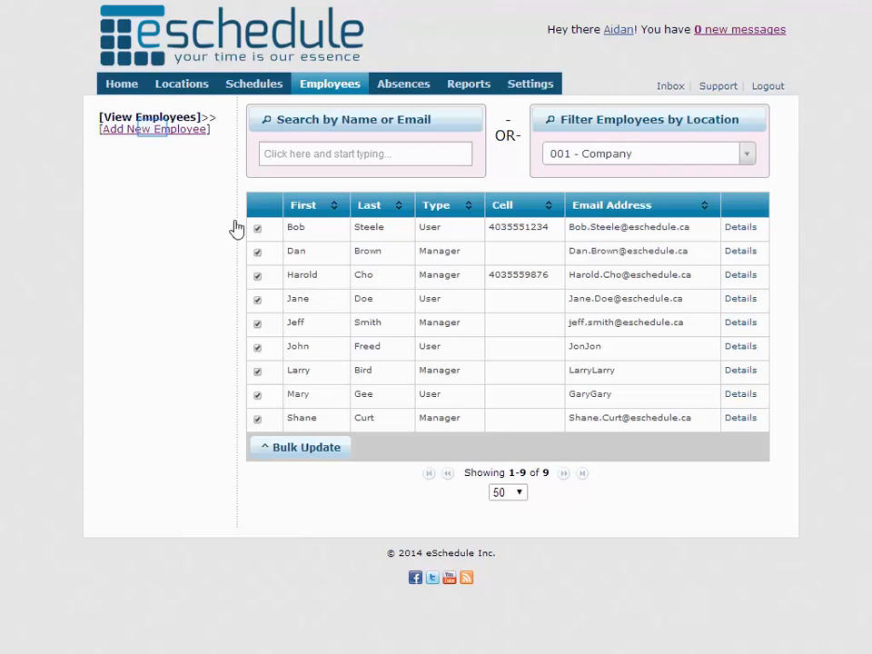
click(155, 131)
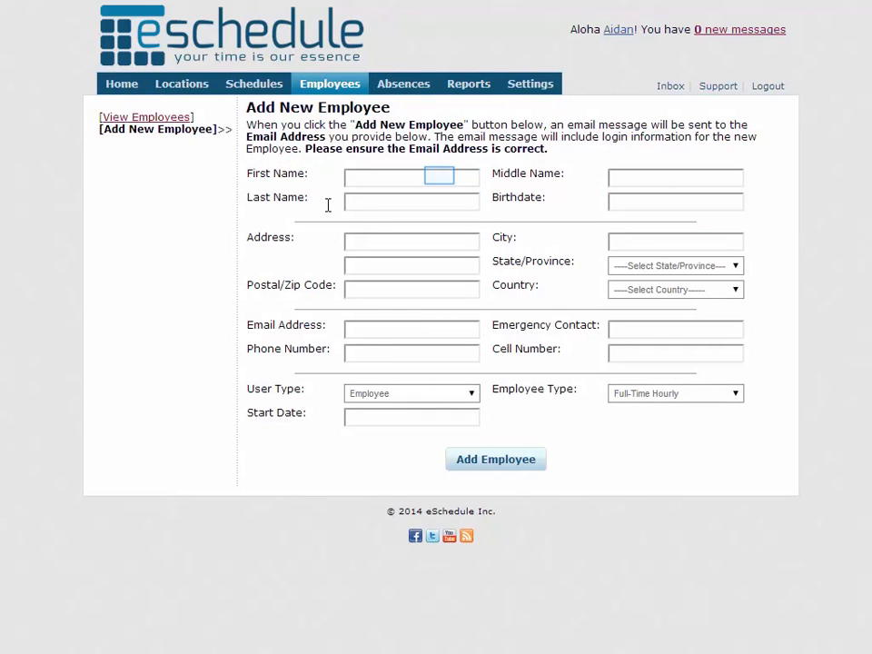
Enter the employee's first name, last name and the suggested email address.
click(440, 177)
click(455, 206)
click(404, 331)
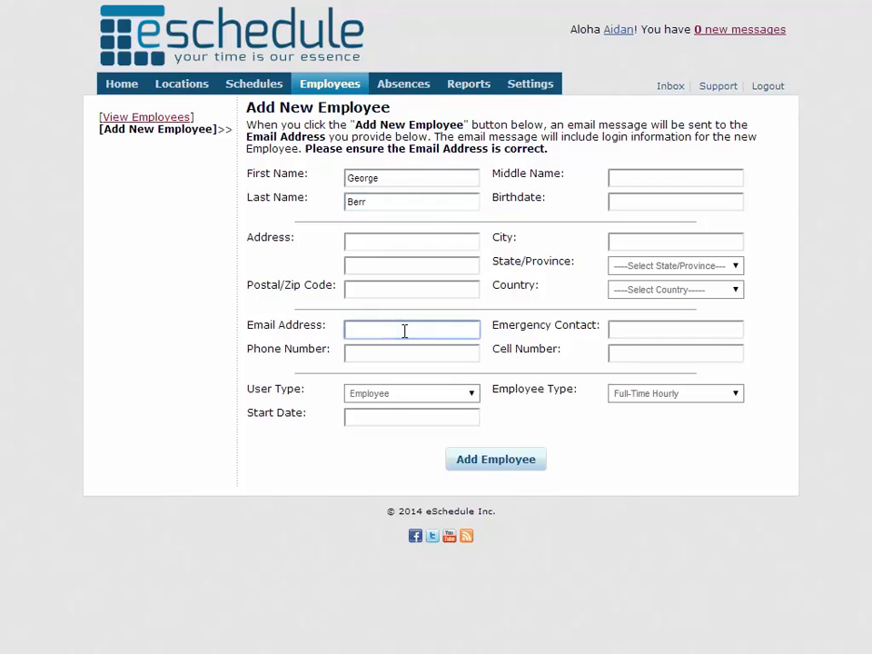
text(George)
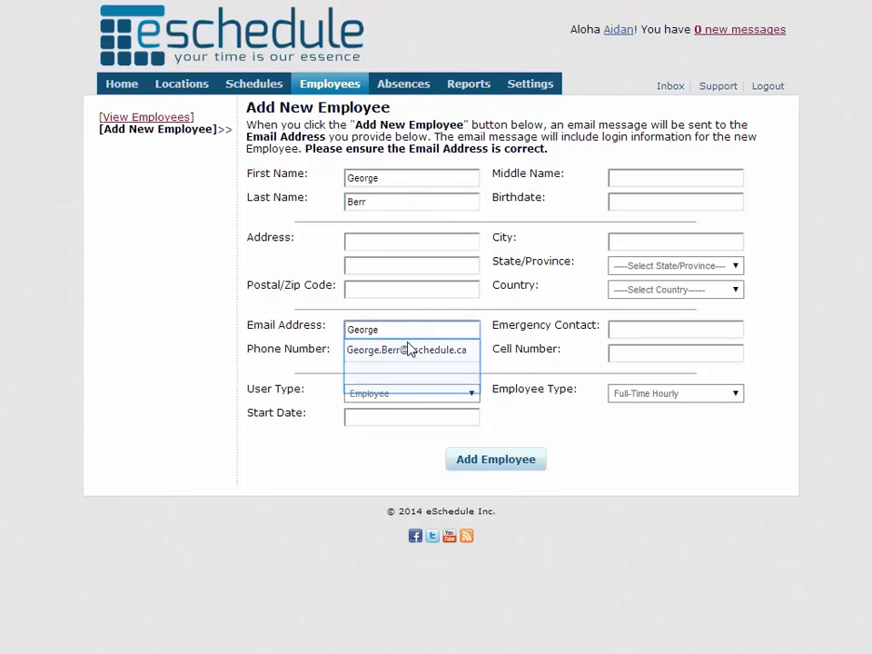
click(409, 357)
click(409, 359)
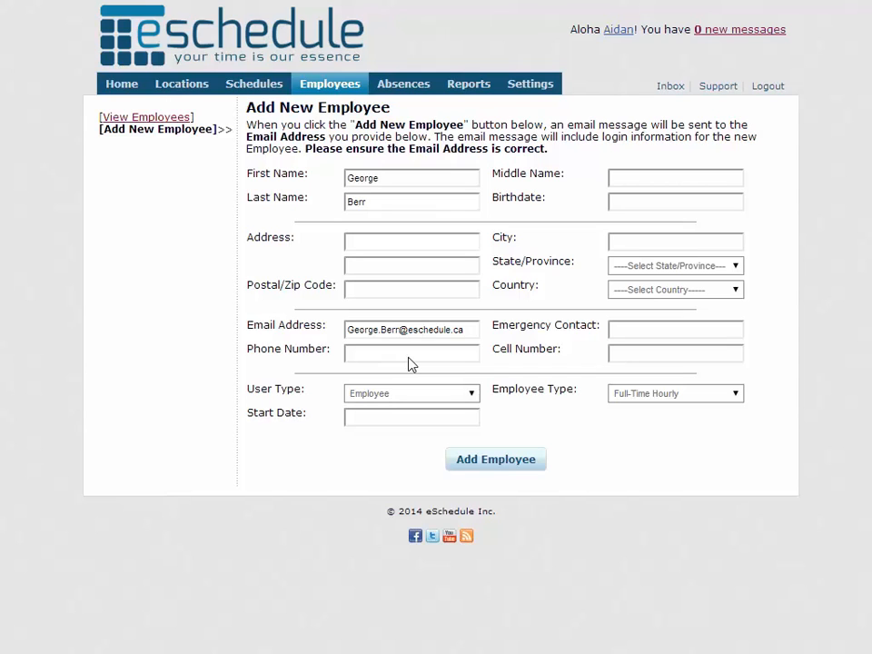
Leave the user type set to Employee.
key(Tab)
click(390, 367)
click(380, 400)
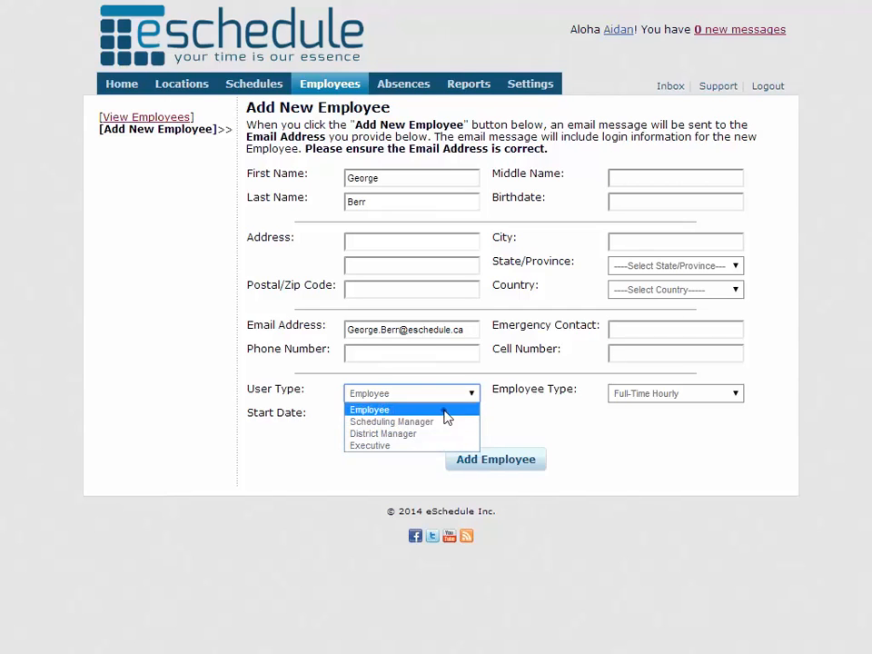
click(445, 410)
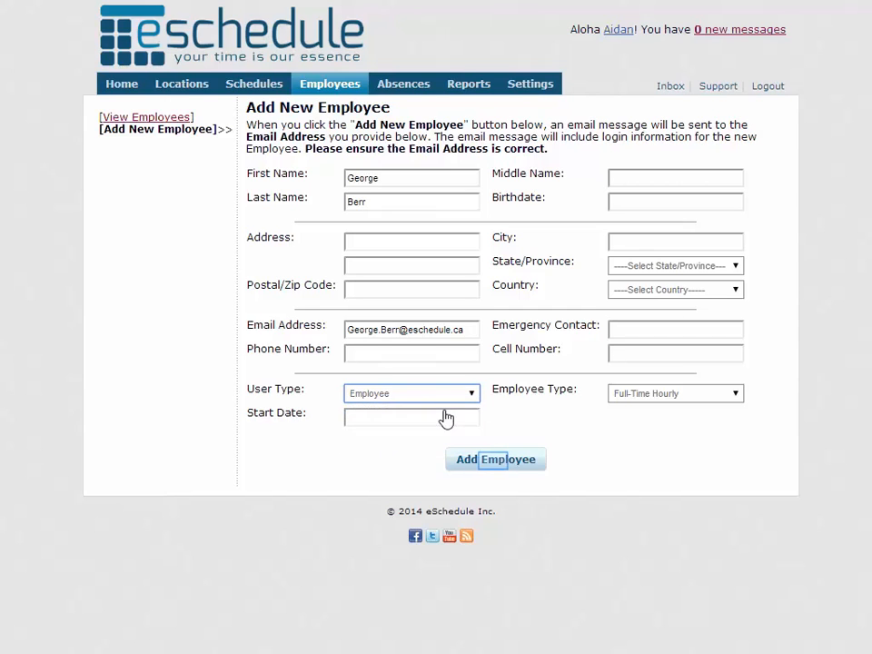
Save the new employee and choose 001 - Company and Associate for an assignment.
click(496, 464)
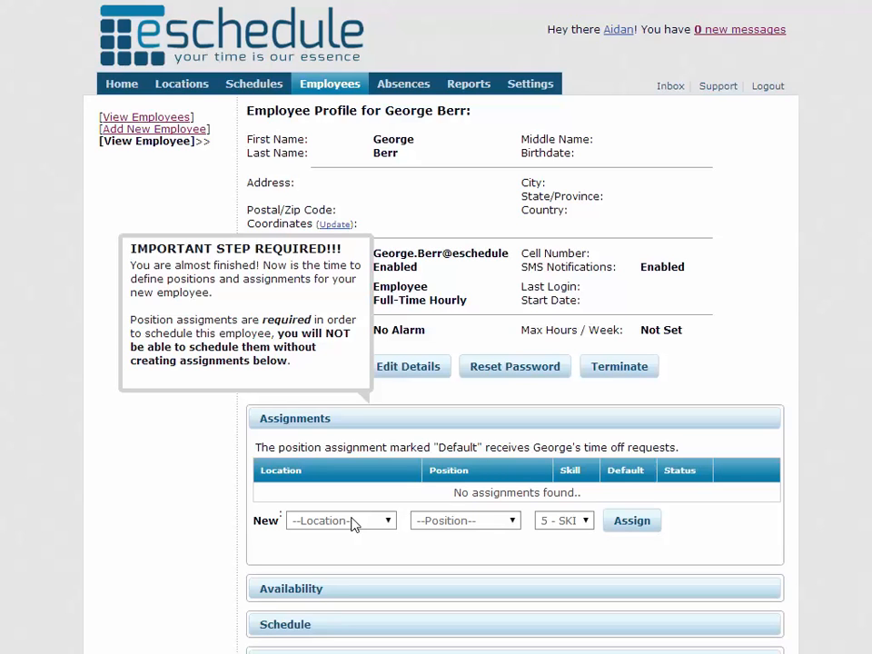
click(353, 524)
click(364, 523)
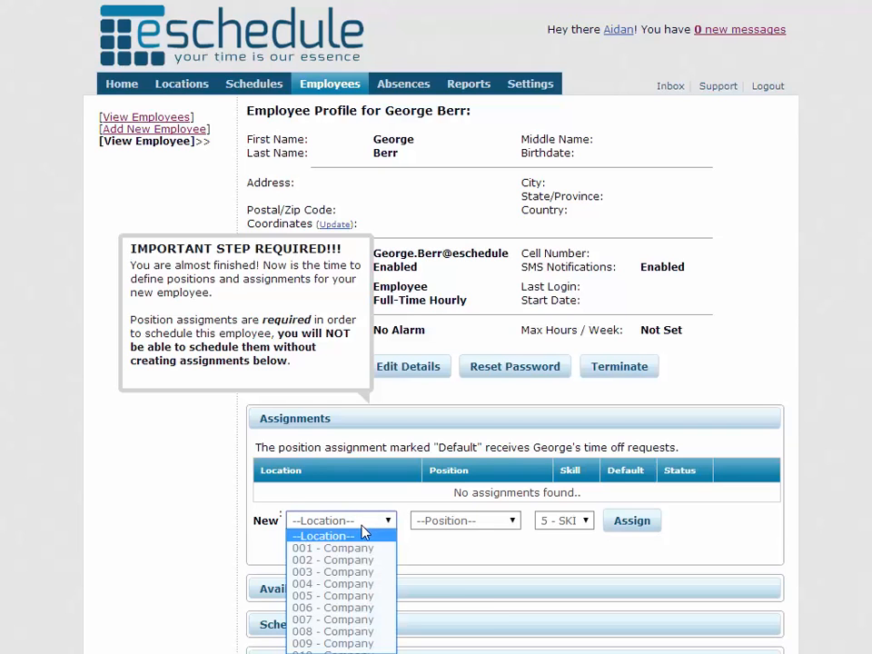
click(358, 549)
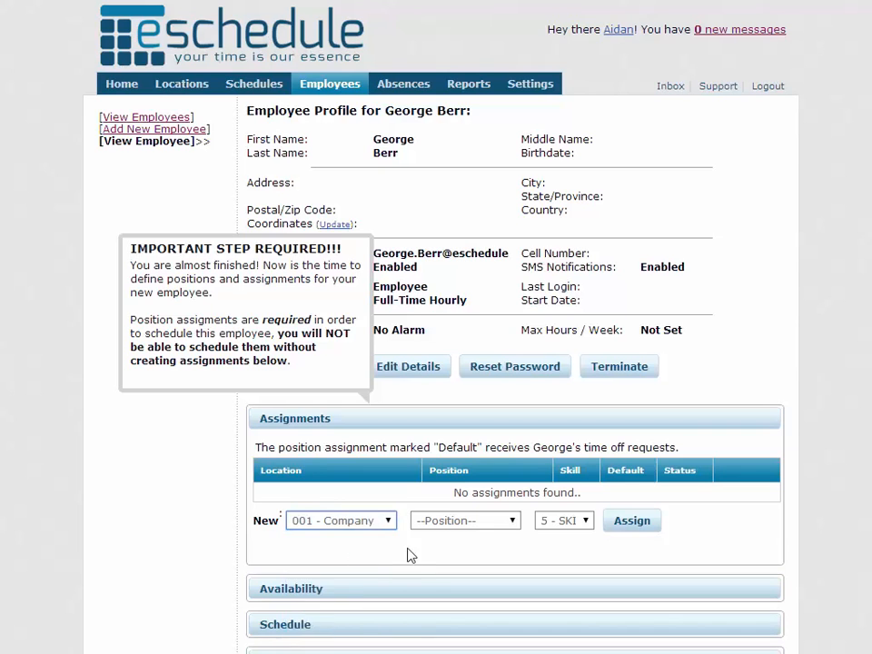
click(495, 524)
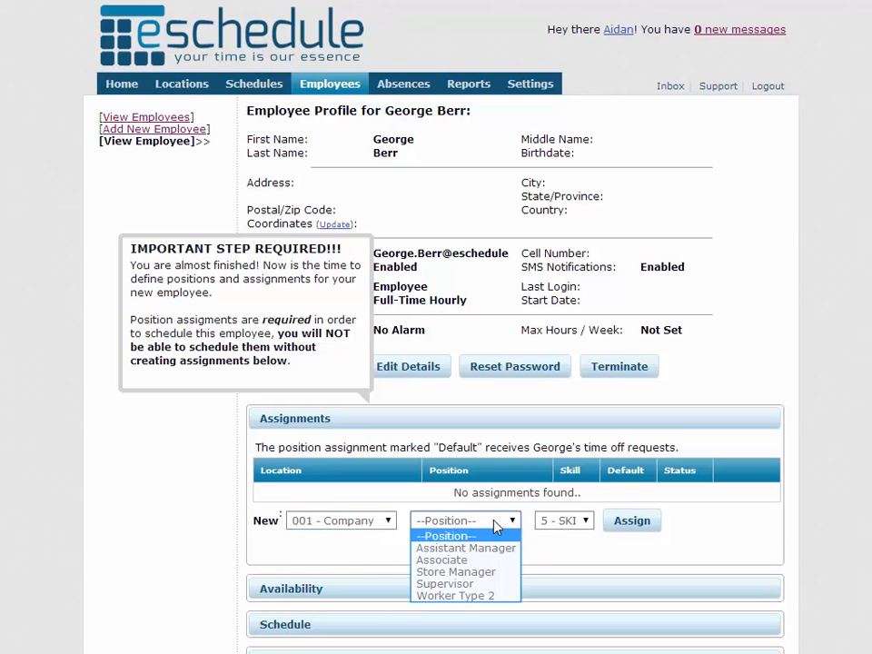
click(498, 560)
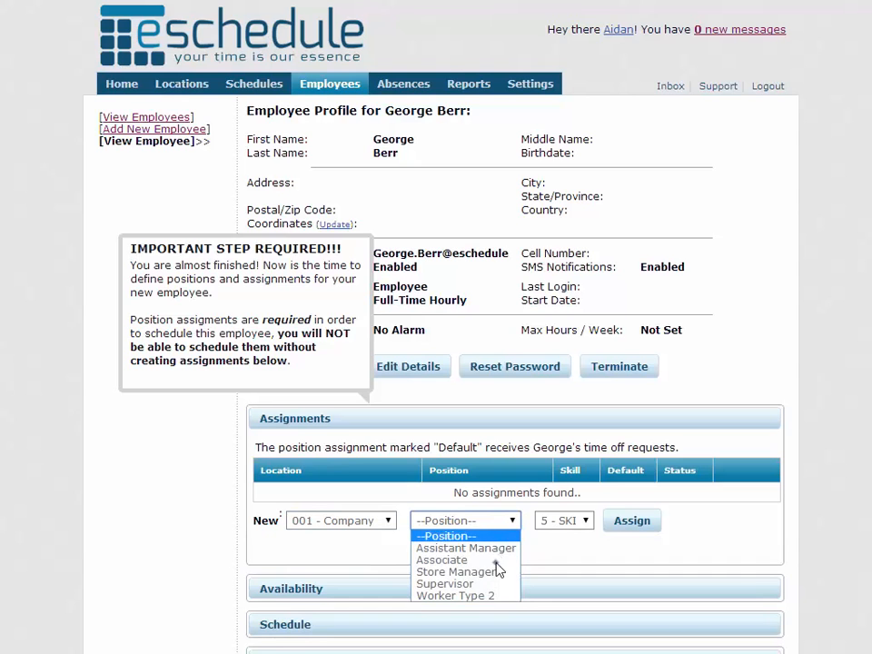
Add the Associate assignment with skill 5 - SKILLED and make it the default.
click(564, 524)
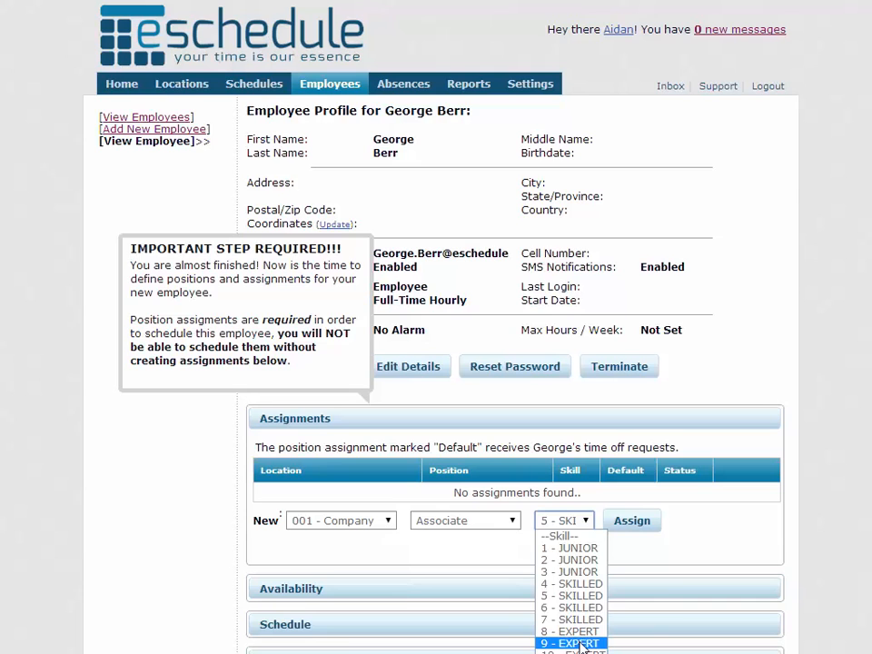
key(Up)
key(Up)
key(Up)
key(Up)
key(Up)
key(Up)
key(Up)
key(Up)
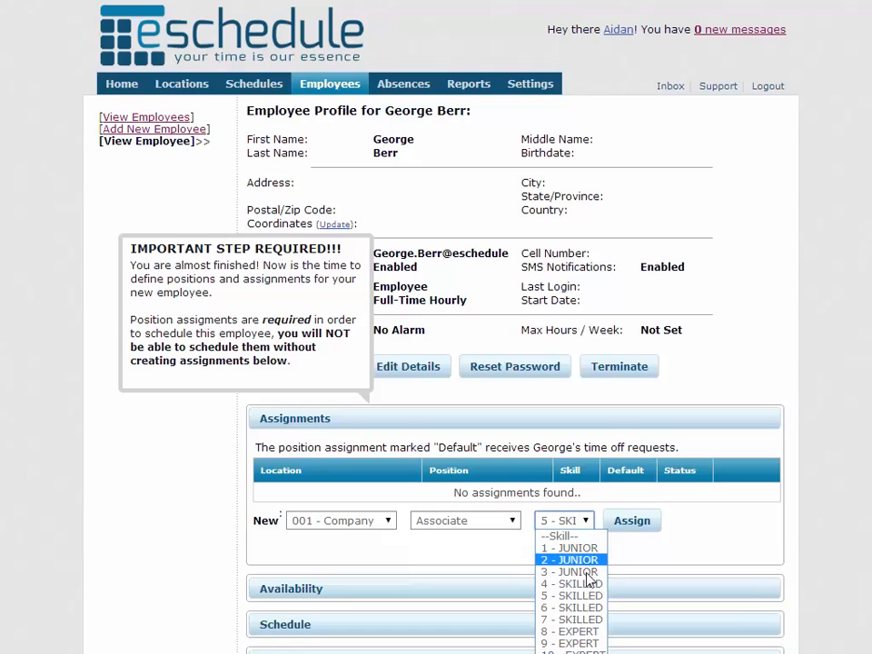
click(587, 597)
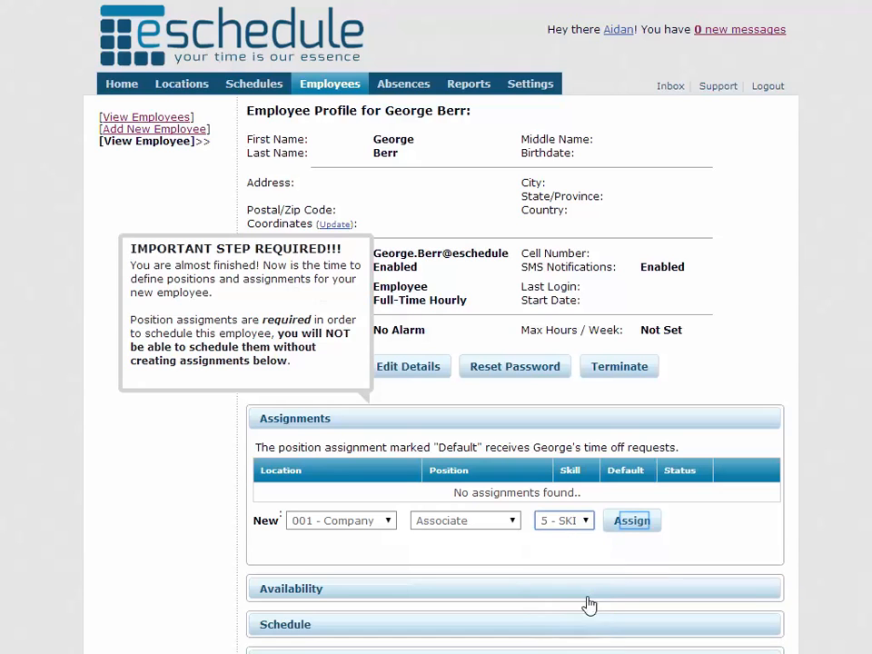
click(636, 524)
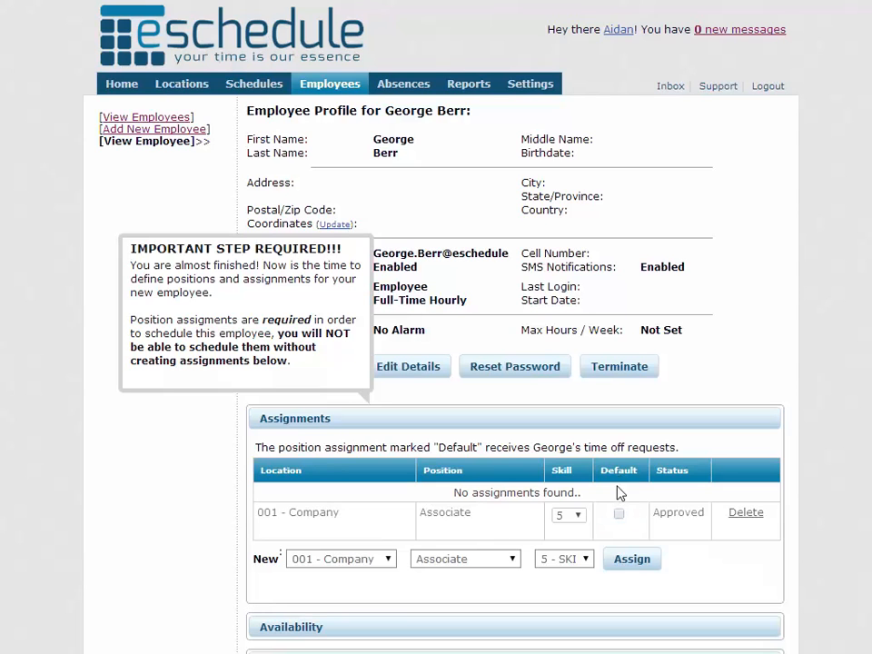
click(619, 516)
Add a second assignment as Supervisor at 002 - Company.
click(367, 561)
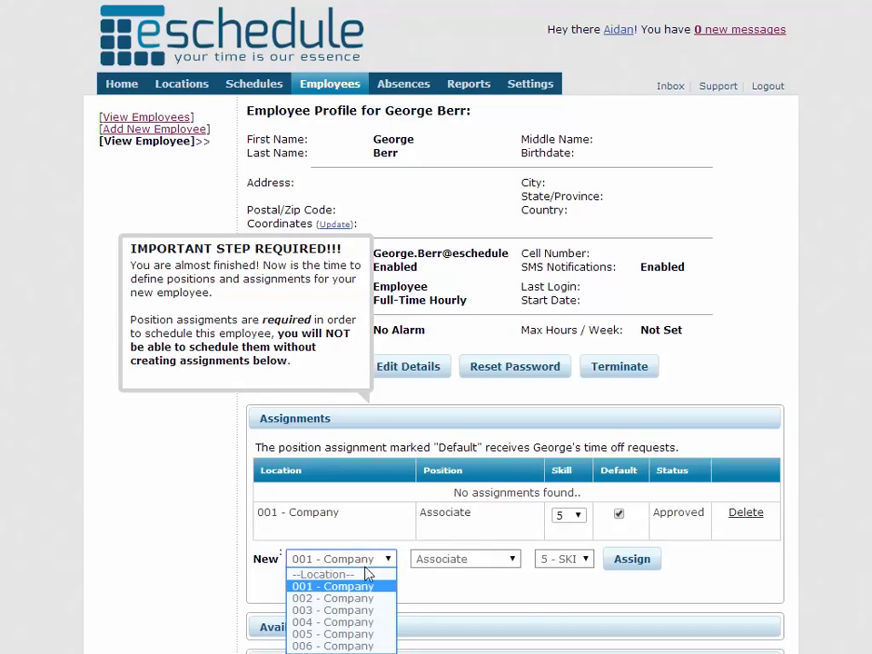
click(368, 599)
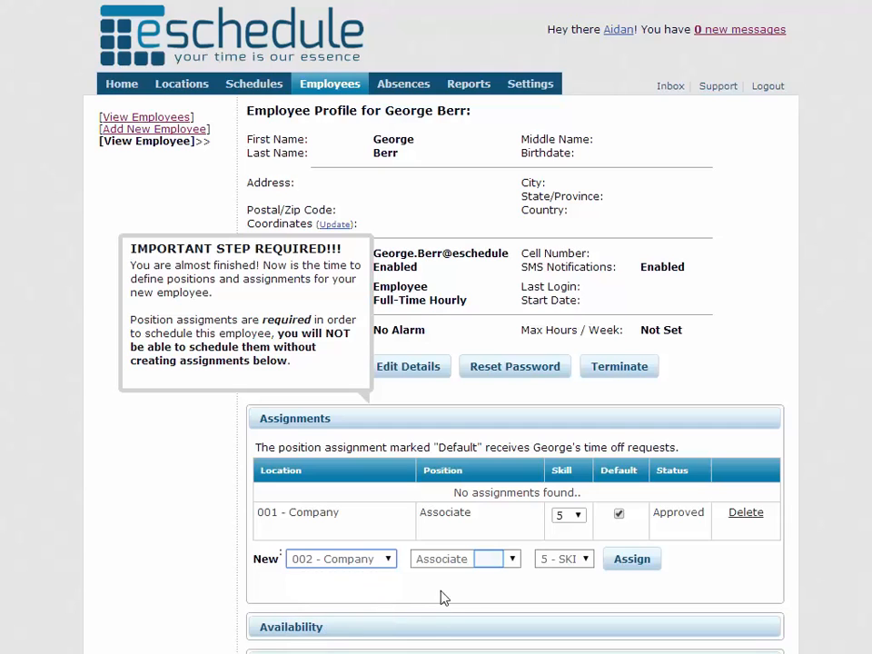
click(490, 561)
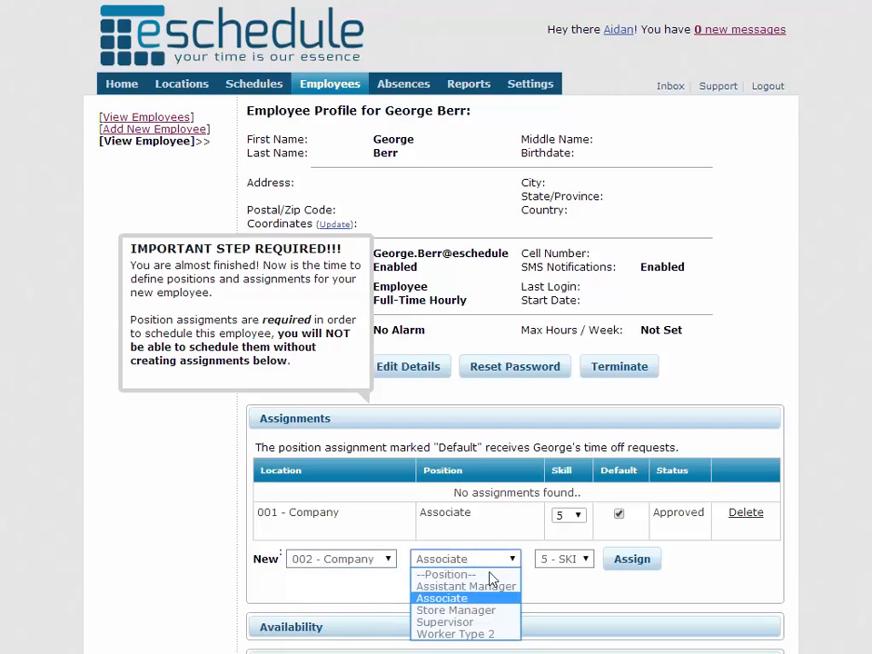
click(490, 623)
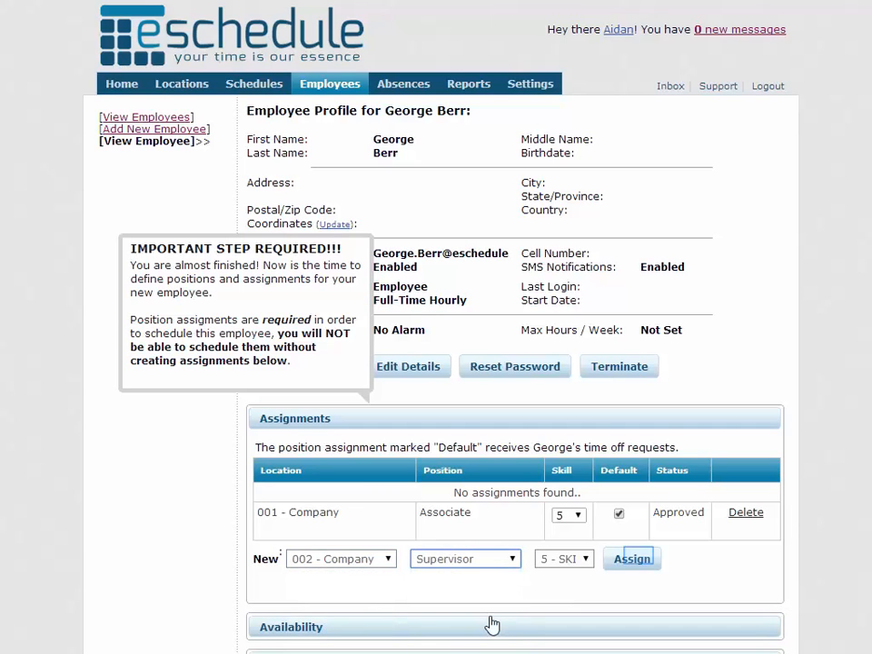
click(636, 560)
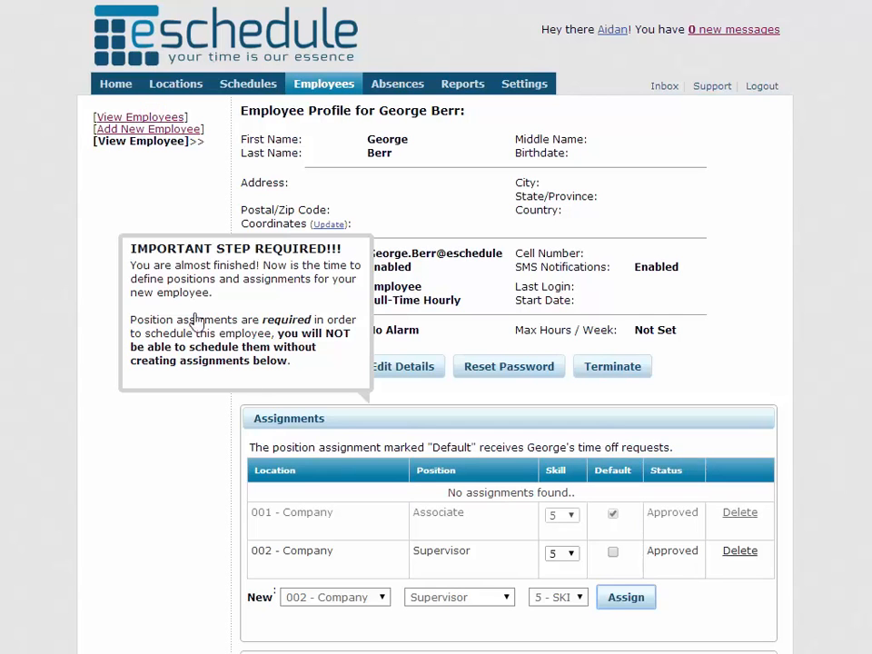
click(155, 117)
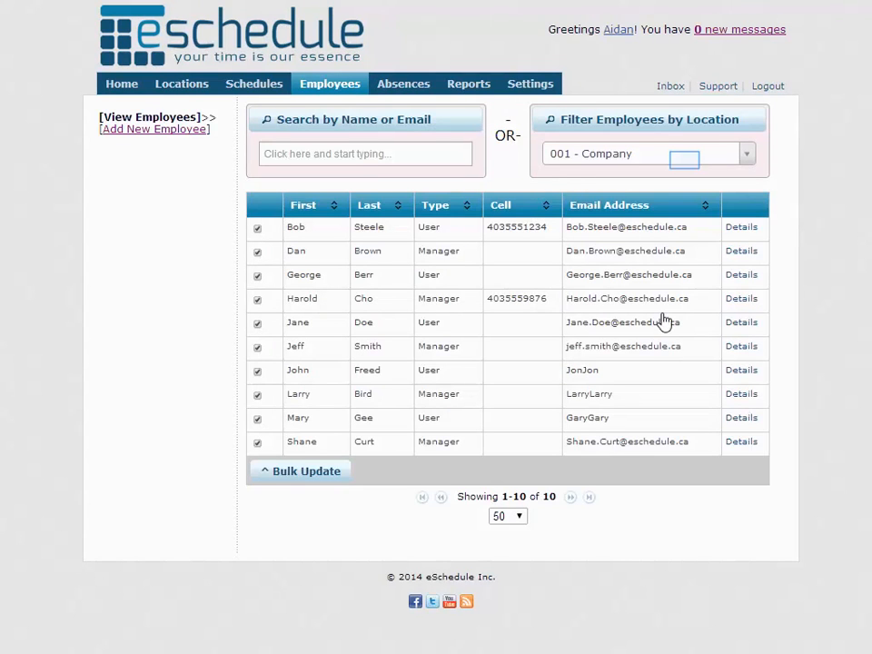
click(686, 168)
click(680, 247)
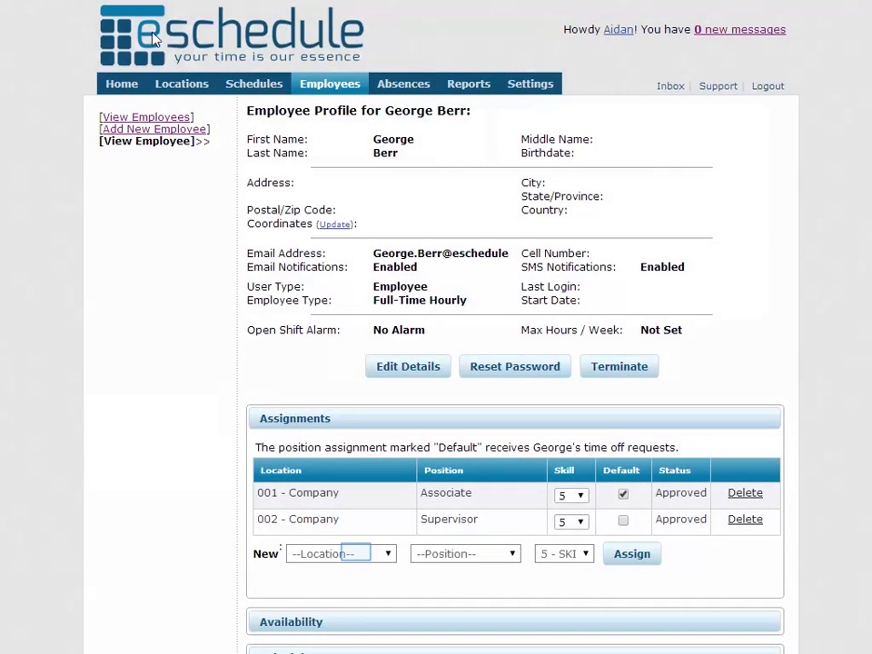
click(358, 555)
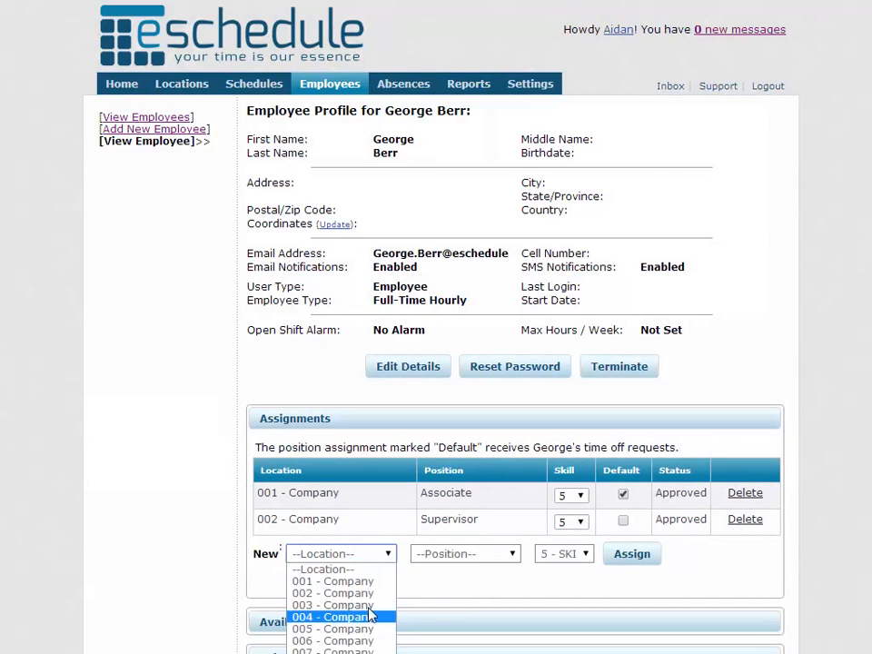
click(369, 558)
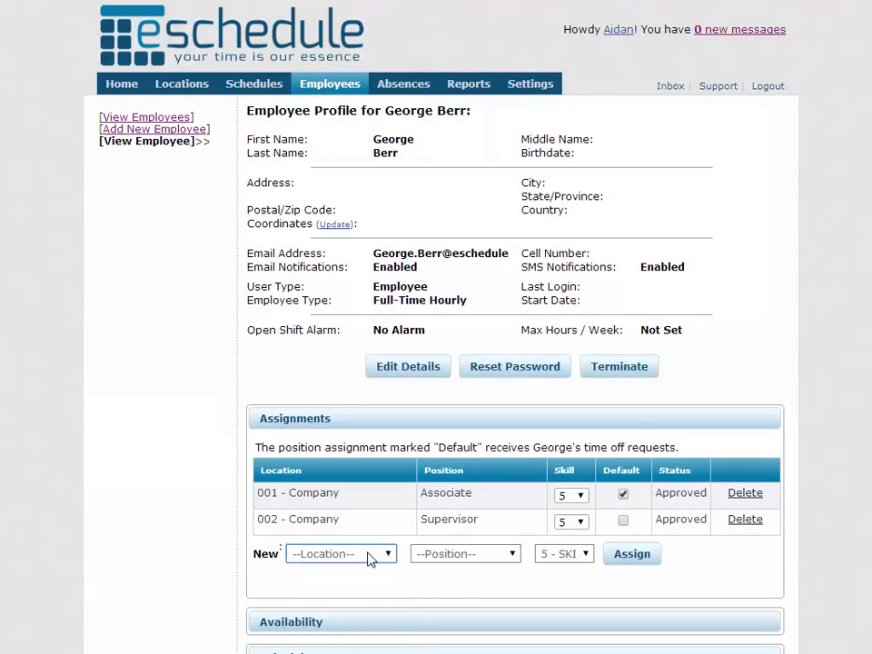